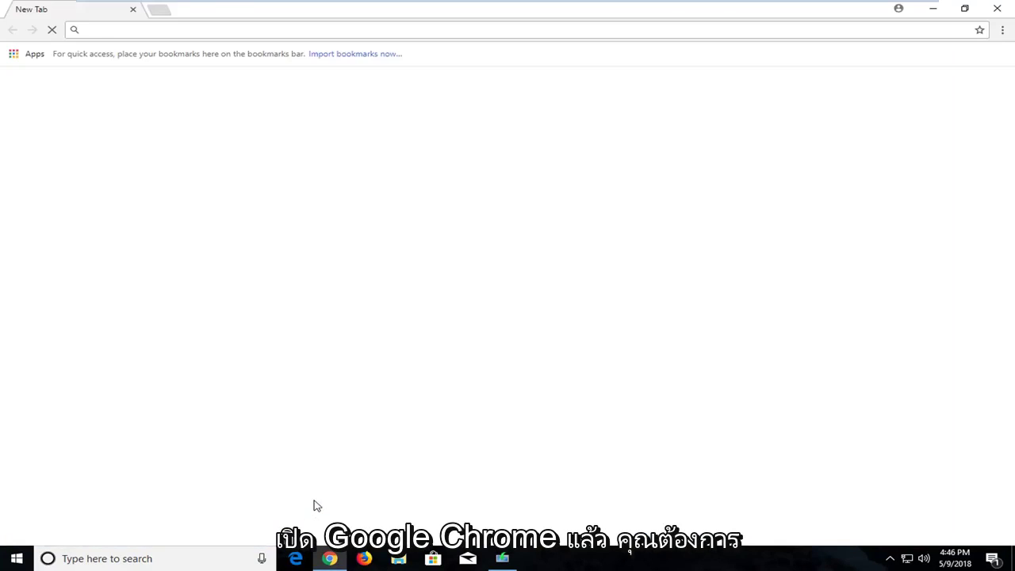
# Step: Go to google.com and search for 'realtek high definition audio codecs'
pyautogui.write('google.co')
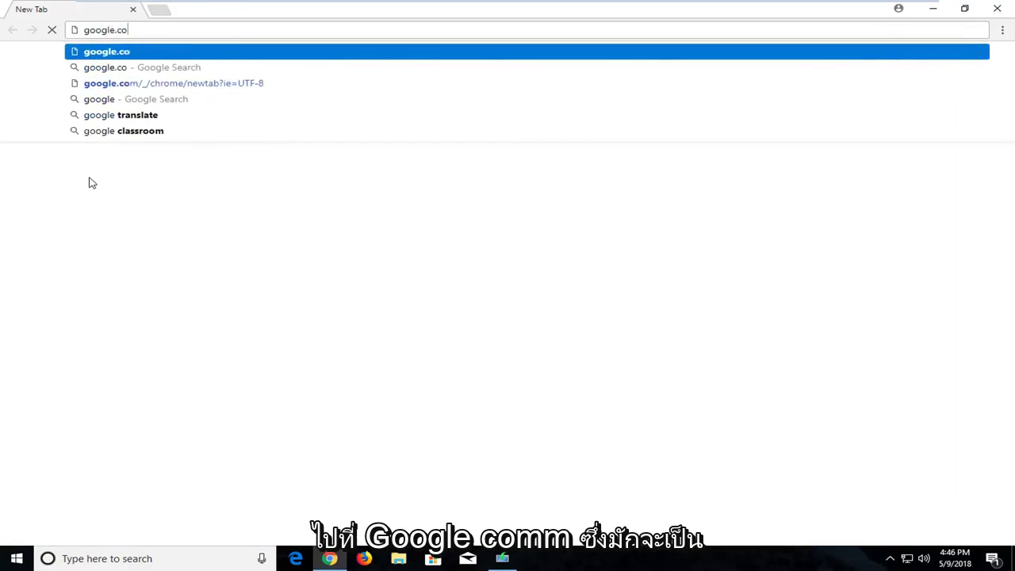
pyautogui.write('m')
pyautogui.press('Return')
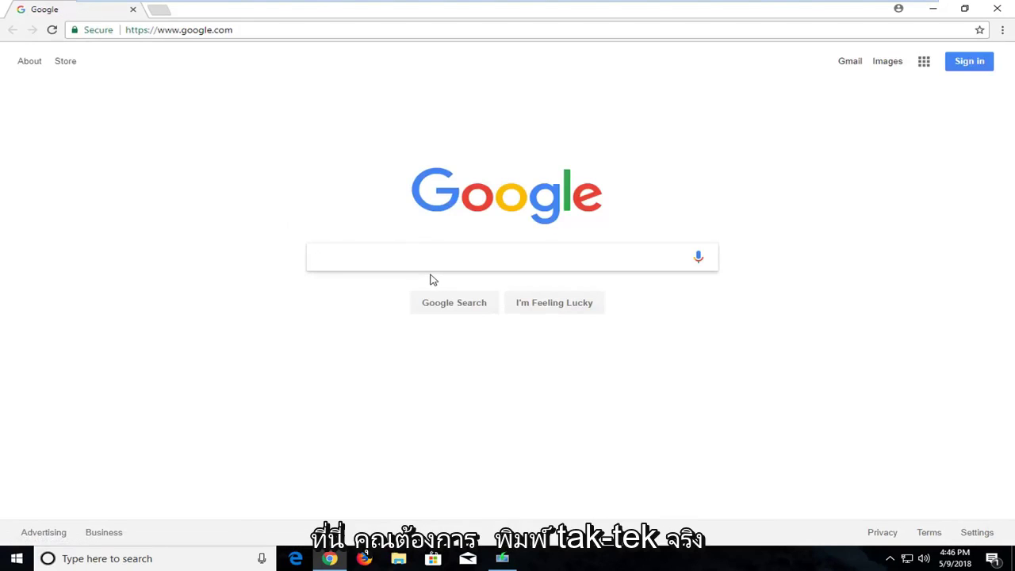
pyautogui.write('real')
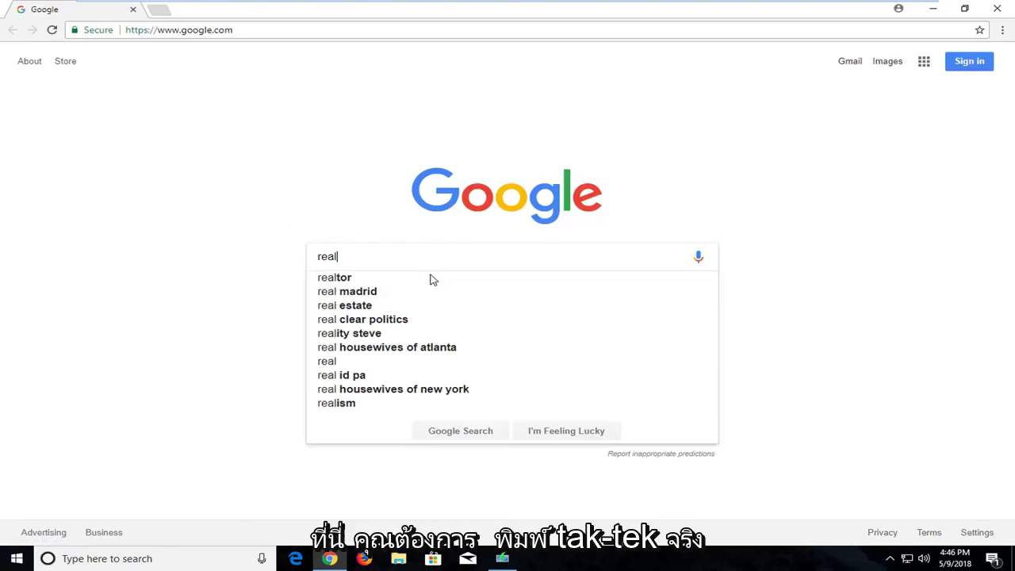
pyautogui.write('tek')
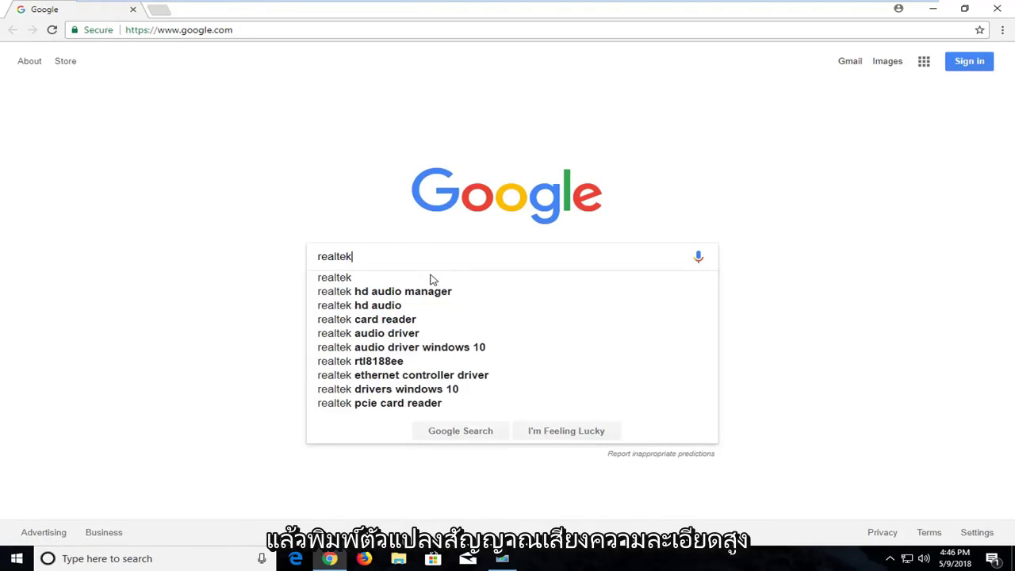
pyautogui.write(' hig')
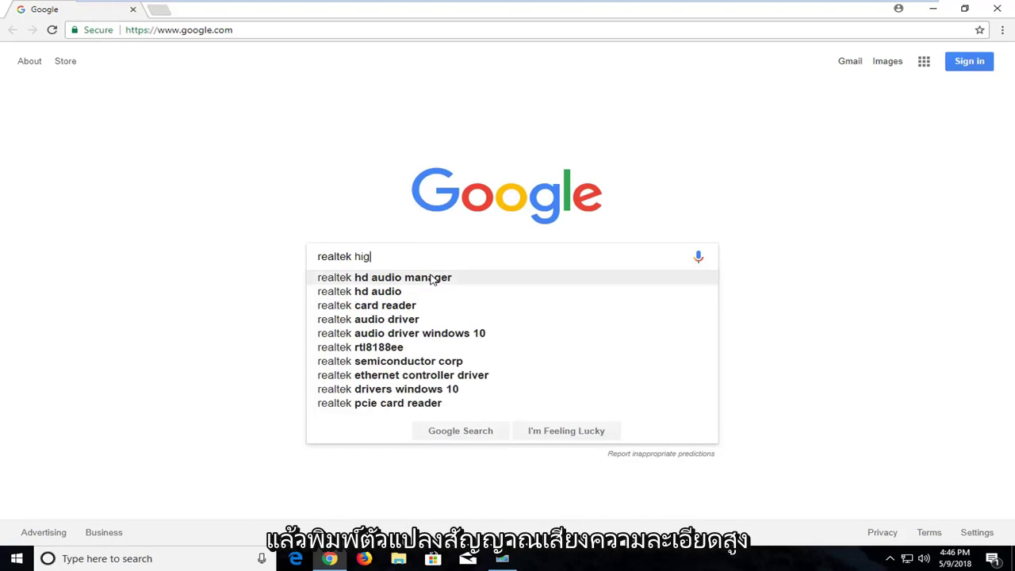
pyautogui.write('h definiti')
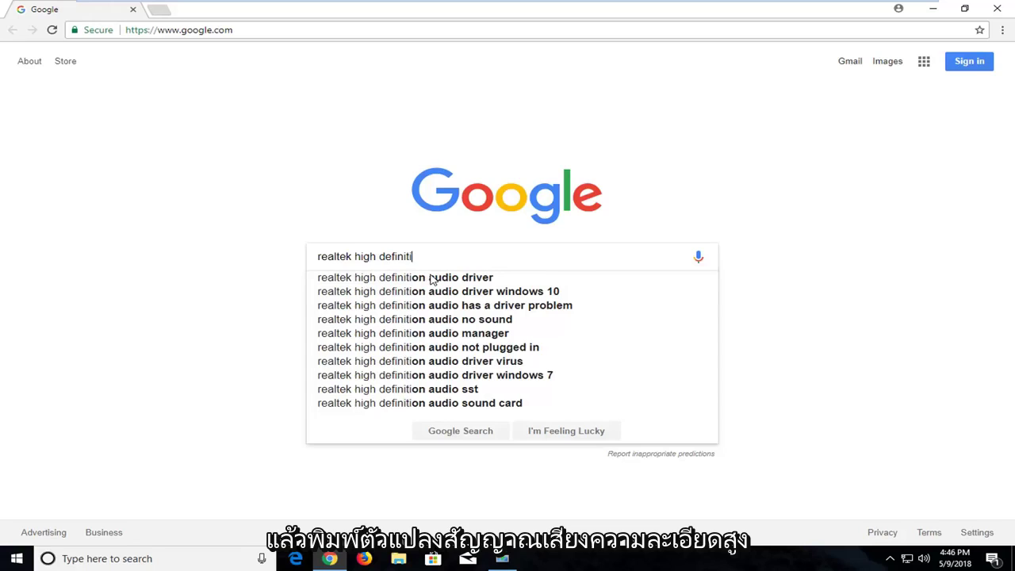
pyautogui.write('on audio codec')
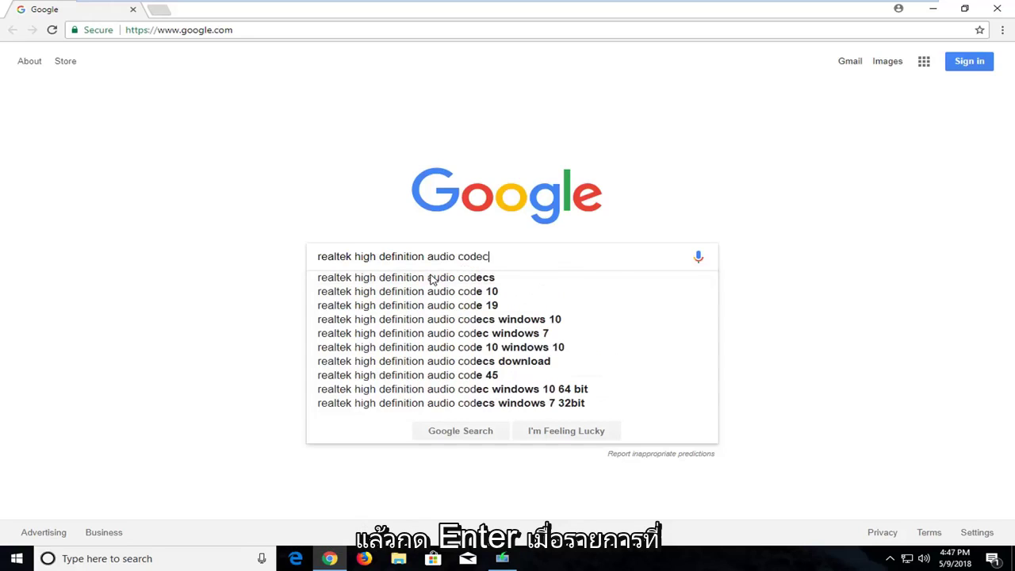
pyautogui.write('s')
pyautogui.press('Return')
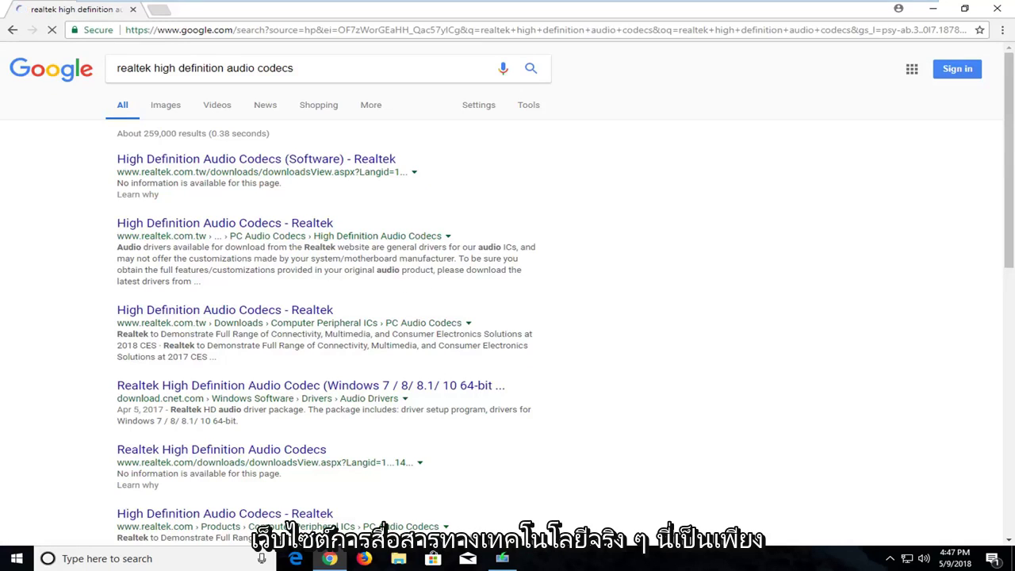
# Step: Open the first realtek.com.tw result, accept the download terms, and continue to the driver listing
pyautogui.click(248, 160)
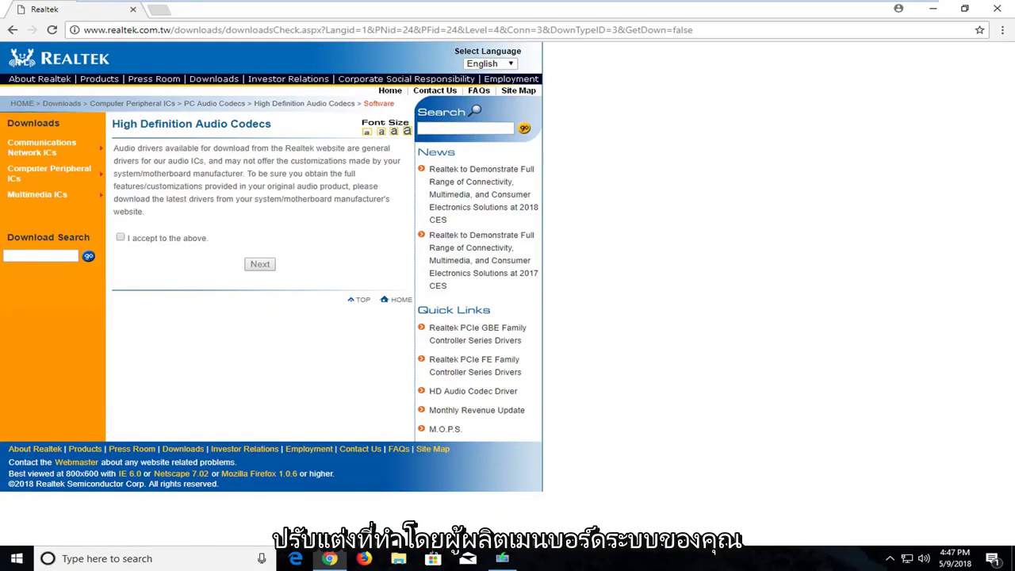
pyautogui.click(124, 241)
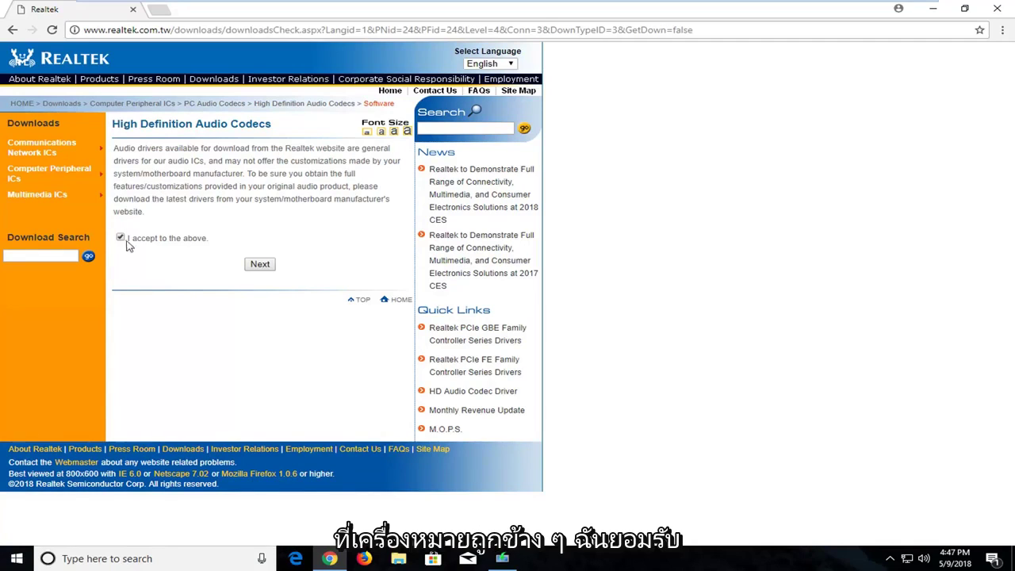
pyautogui.click(254, 271)
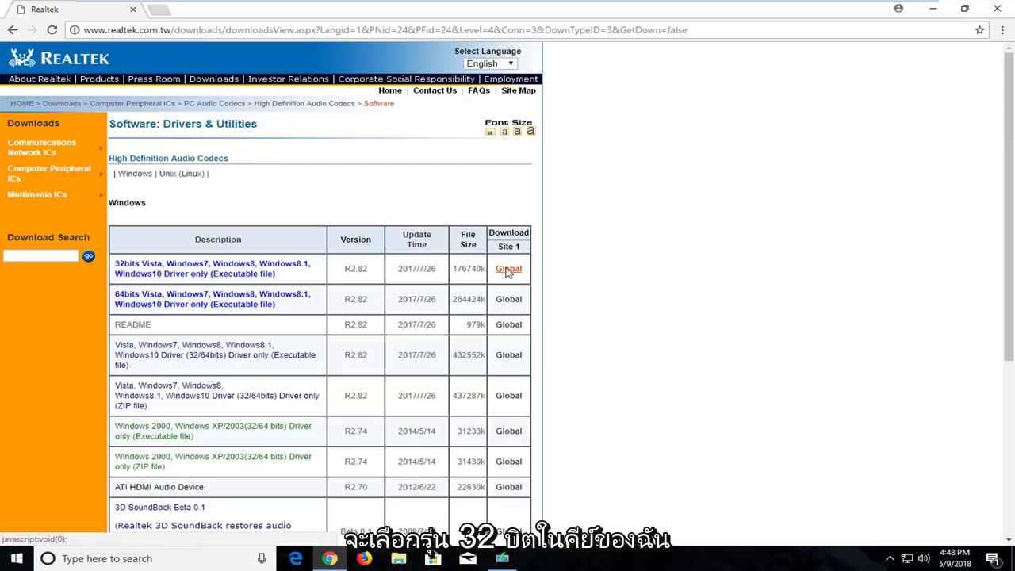
# Step: Download the Global R2.82 executable for 32-bit Vista/Windows 7/8/8.1/10
pyautogui.click(509, 271)
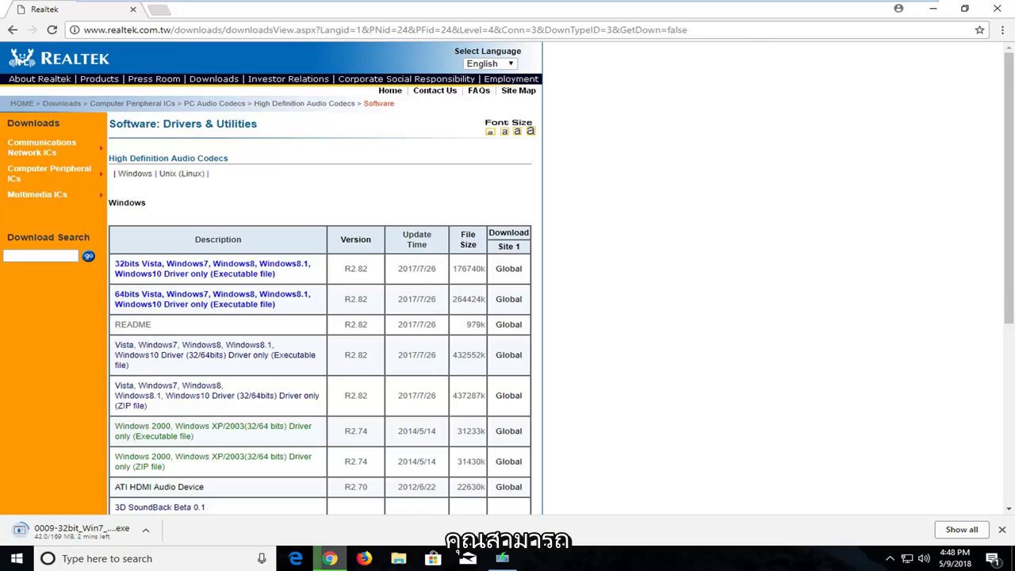
# Step: Check System type under Device specifications on the System About page, confirming 32-bit Windows
pyautogui.rightClick(14, 560)
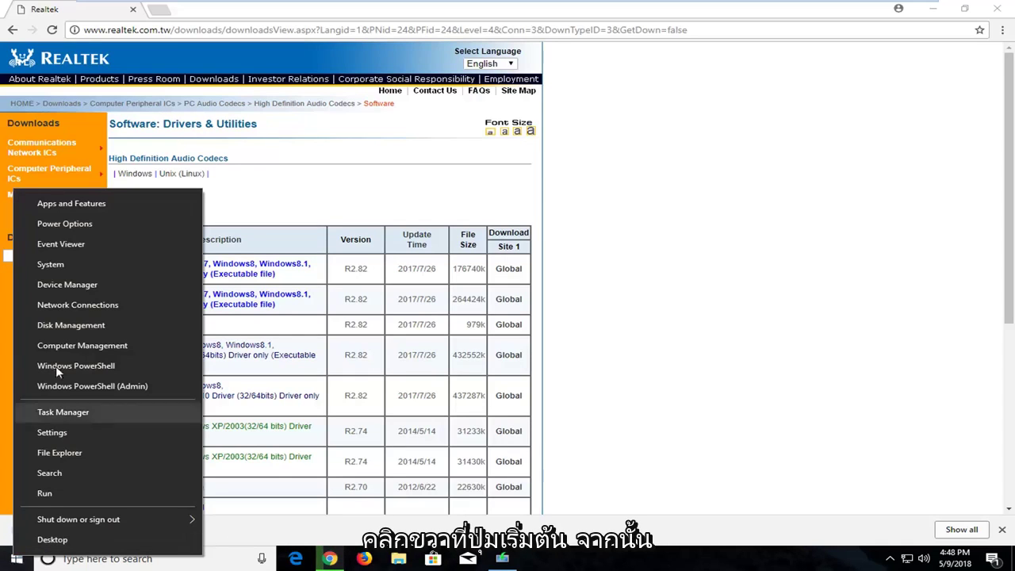
pyautogui.click(73, 273)
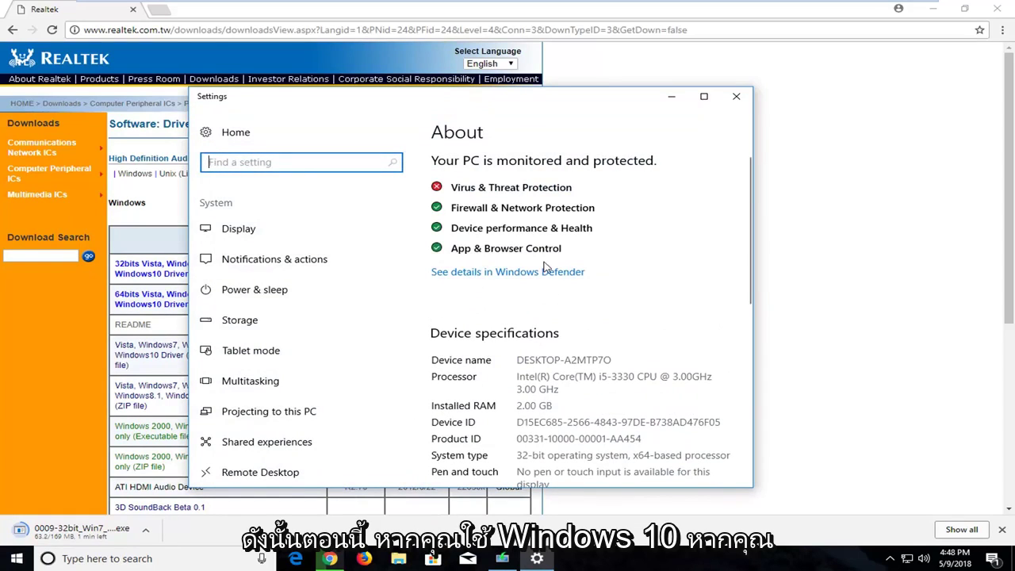
pyautogui.scroll(-1, 544, 269)
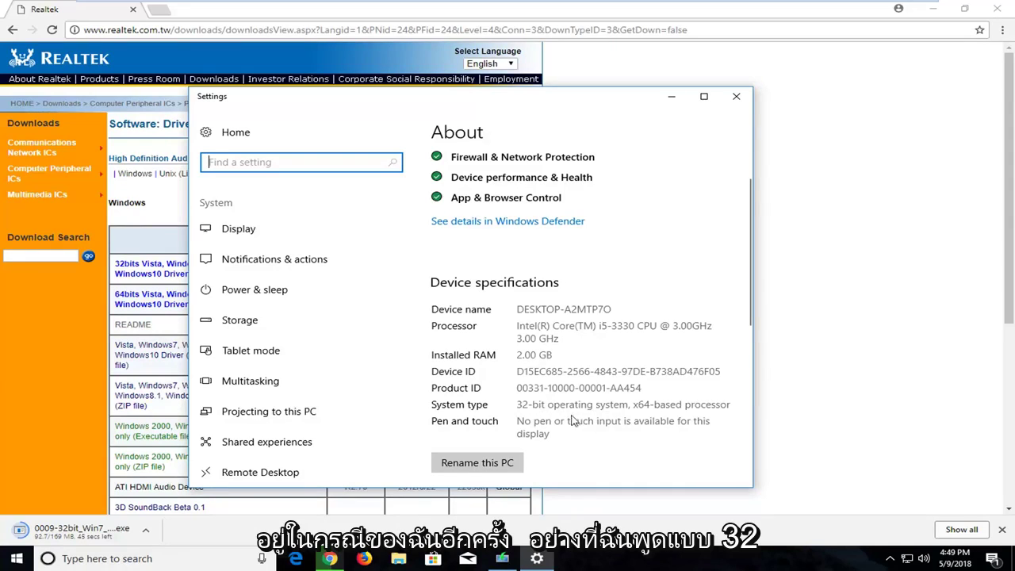
# Step: Close Settings and run the downloaded 32-bit R2.82 Realtek installer from Chrome
pyautogui.click(737, 99)
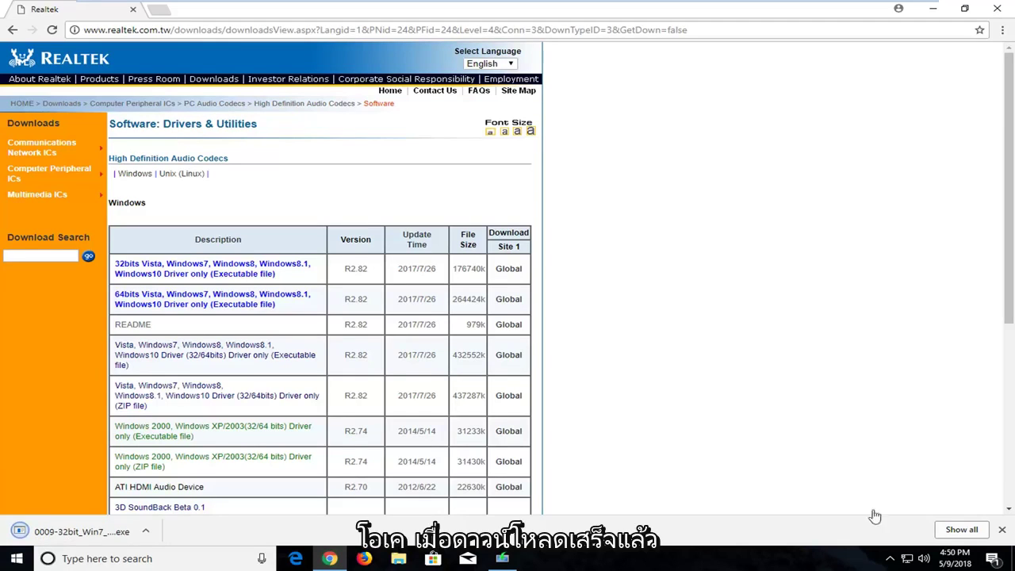
pyautogui.click(80, 533)
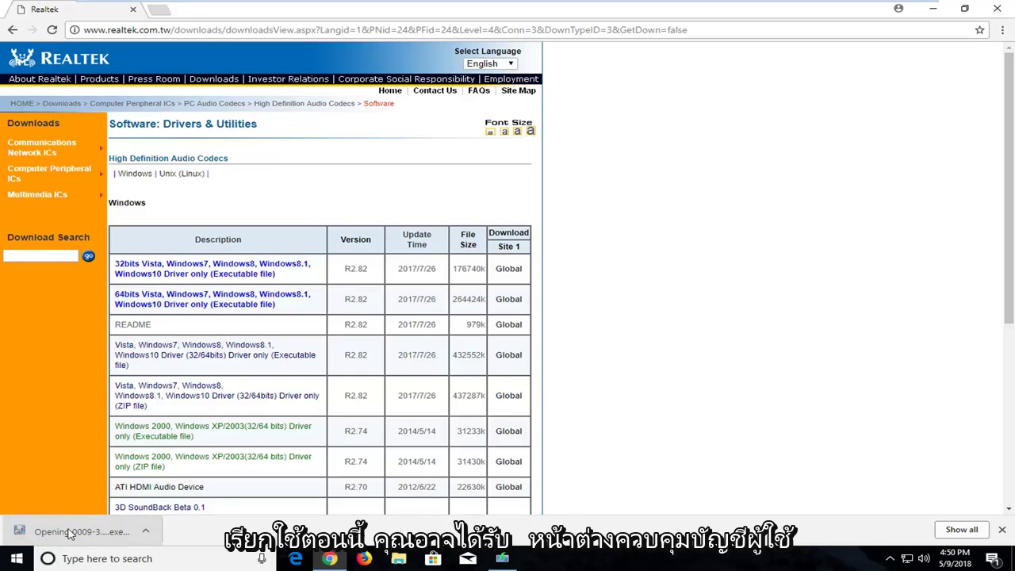
pyautogui.doubleClick(820, 15)
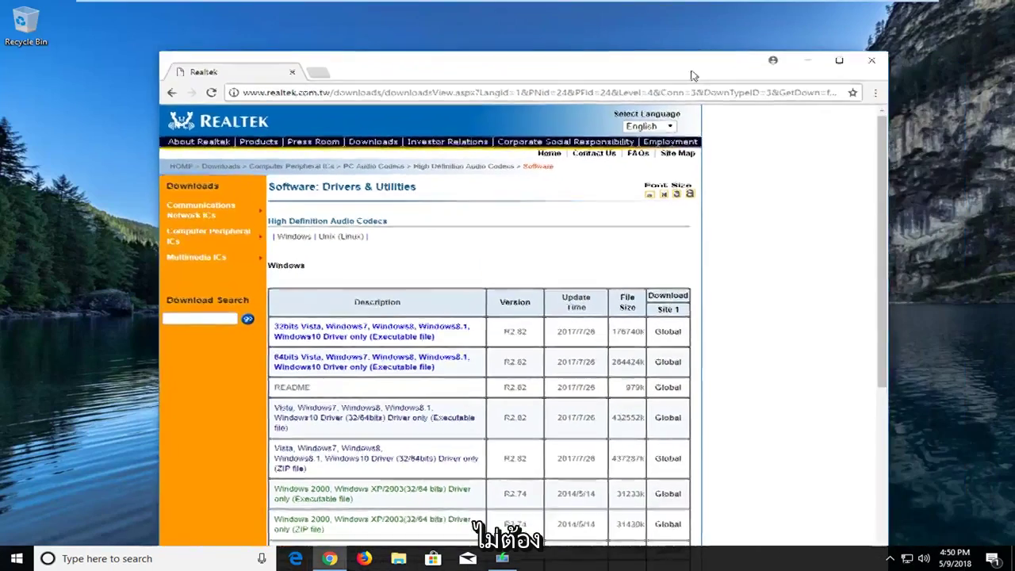
pyautogui.moveTo(773, 59); pyautogui.dragTo(659, 47)
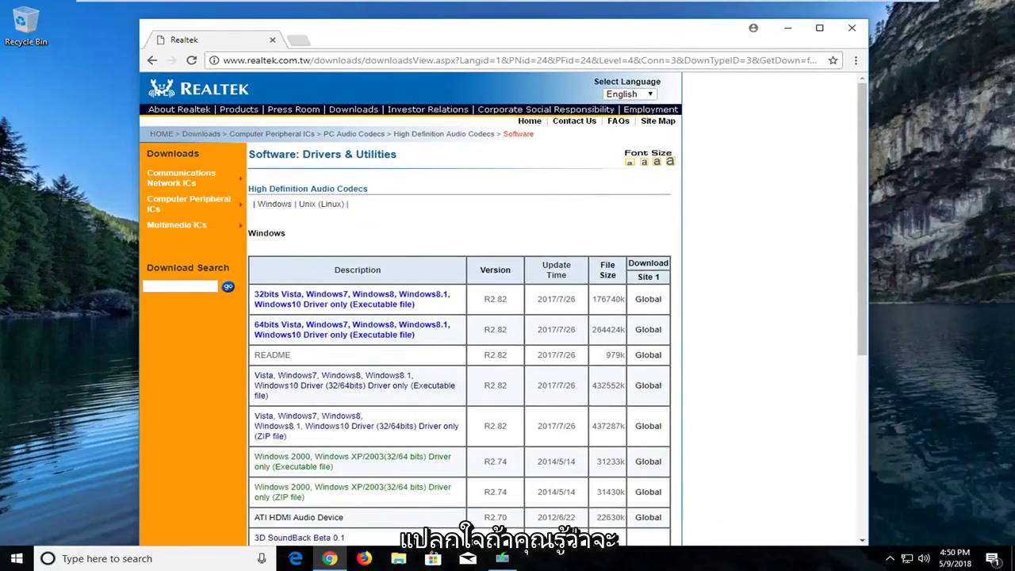
pyautogui.click(820, 27)
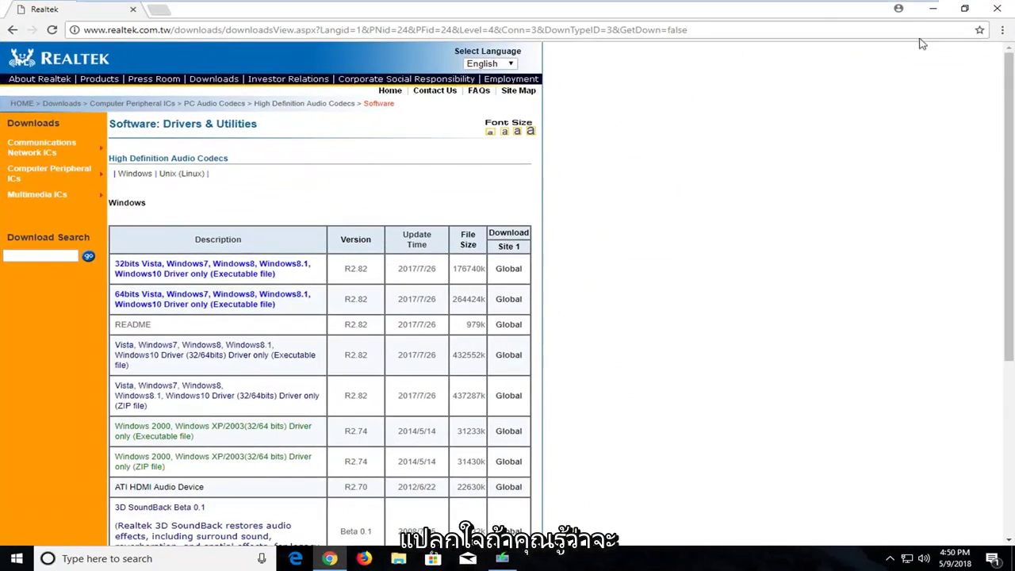
pyautogui.click(965, 7)
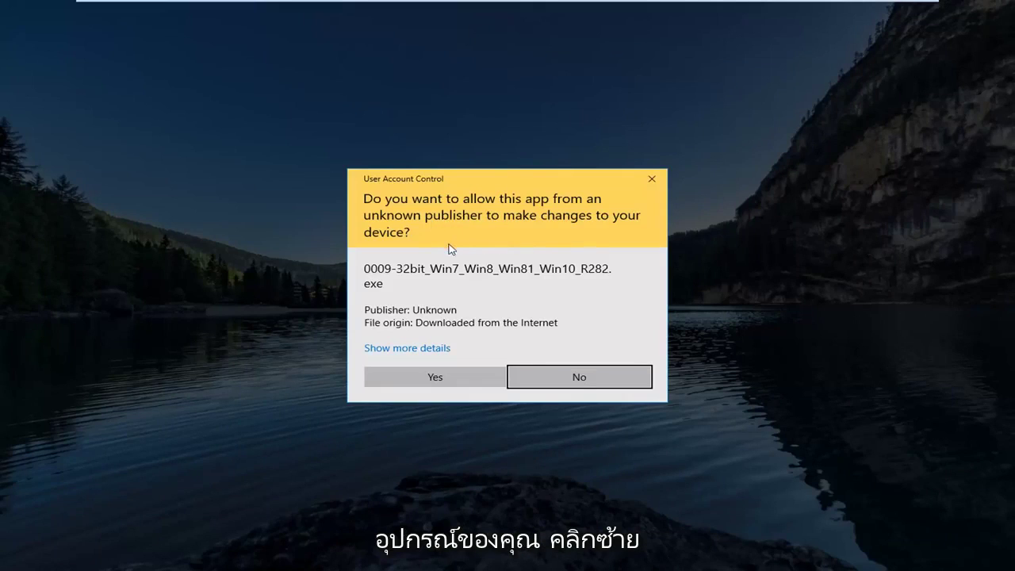
# Step: Approve the installer's User Account Control prompt and minimize Chrome to watch setup preparation
pyautogui.click(401, 379)
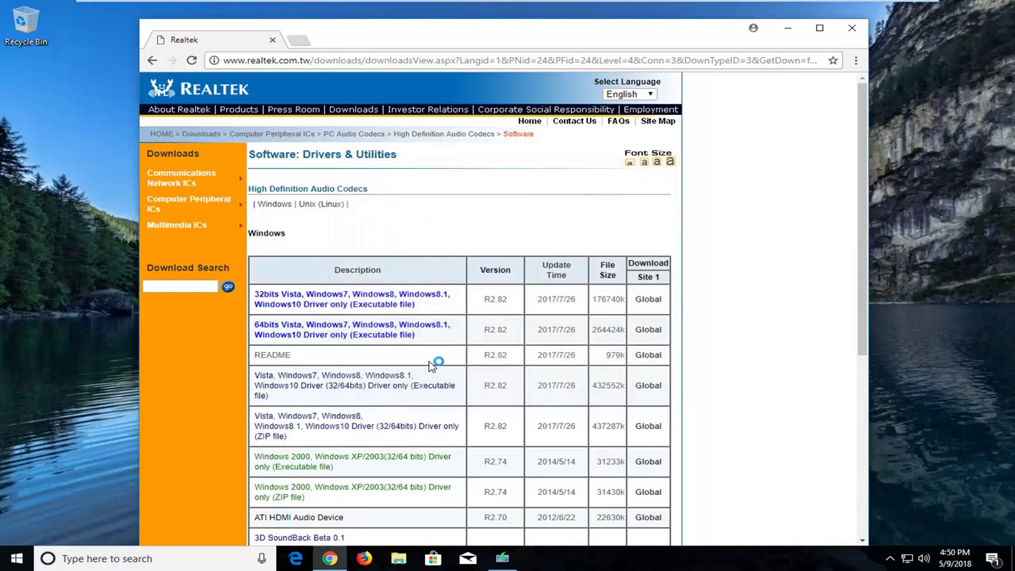
pyautogui.click(791, 32)
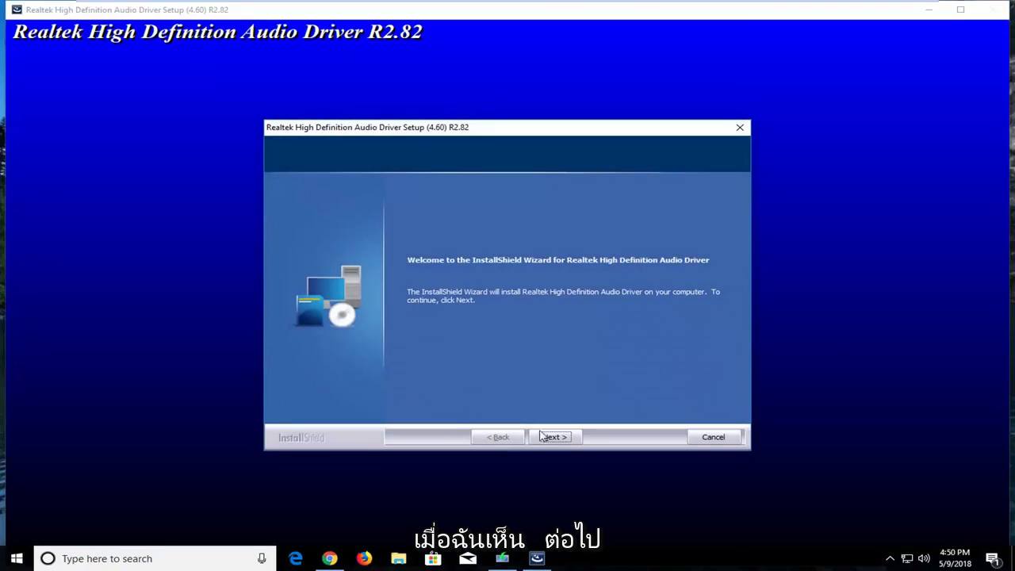
# Step: Proceed past the welcome page and let the R2.82 driver installation run to completion
pyautogui.click(556, 437)
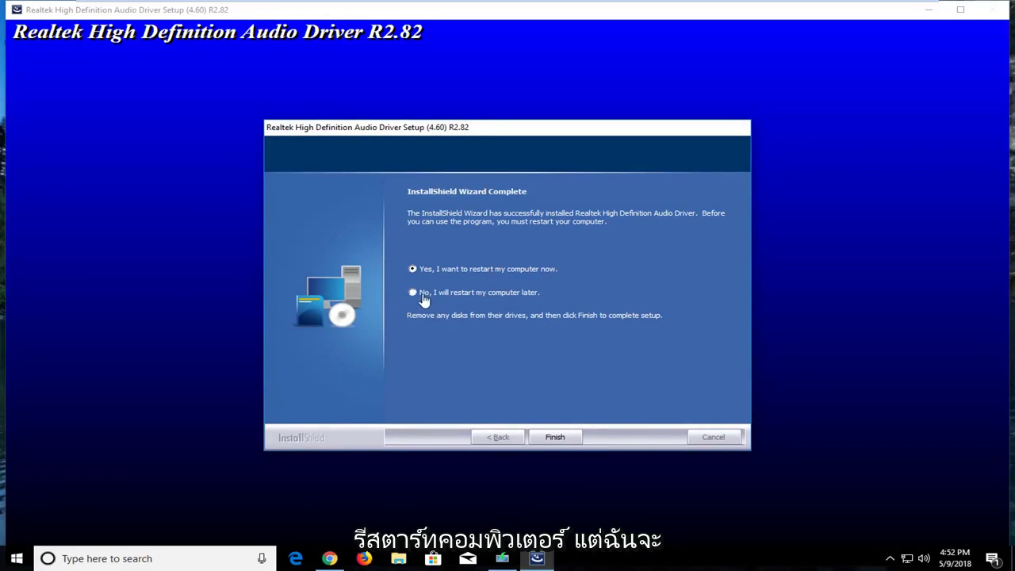
# Step: Finish the Realtek setup wizard, deferring the restart, and close the installer
pyautogui.click(549, 437)
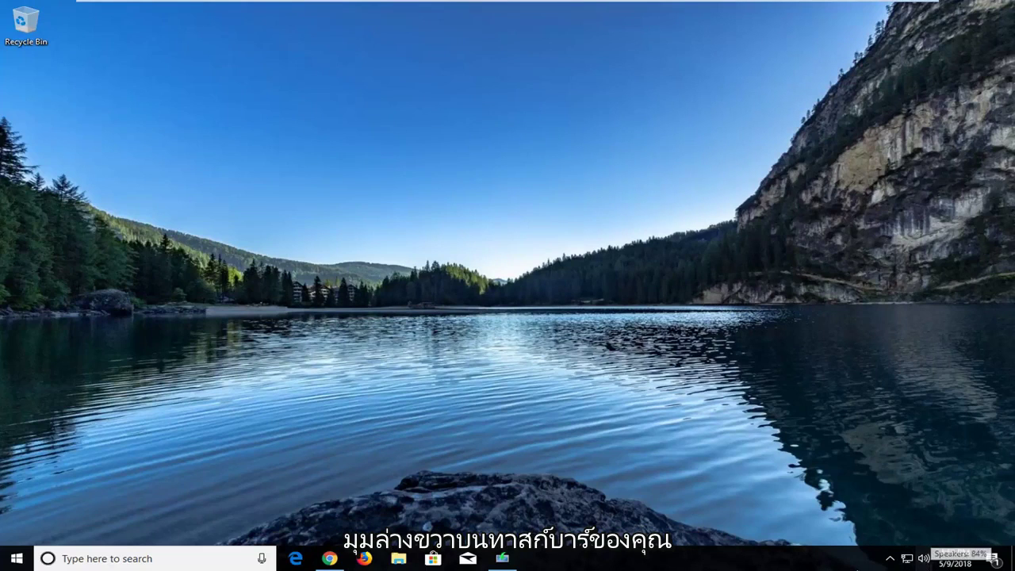
pyautogui.rightClick(924, 562)
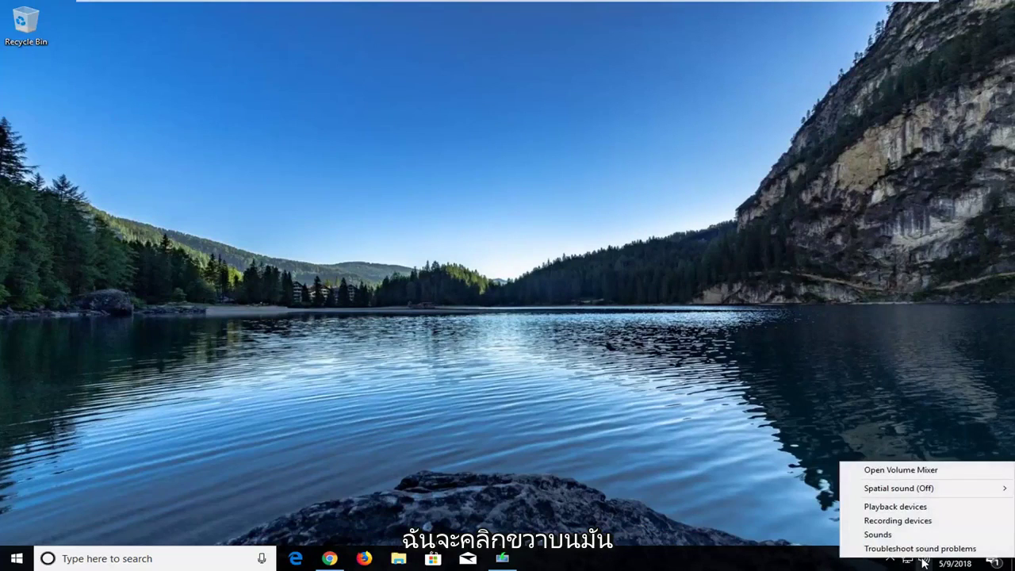
pyautogui.click(882, 522)
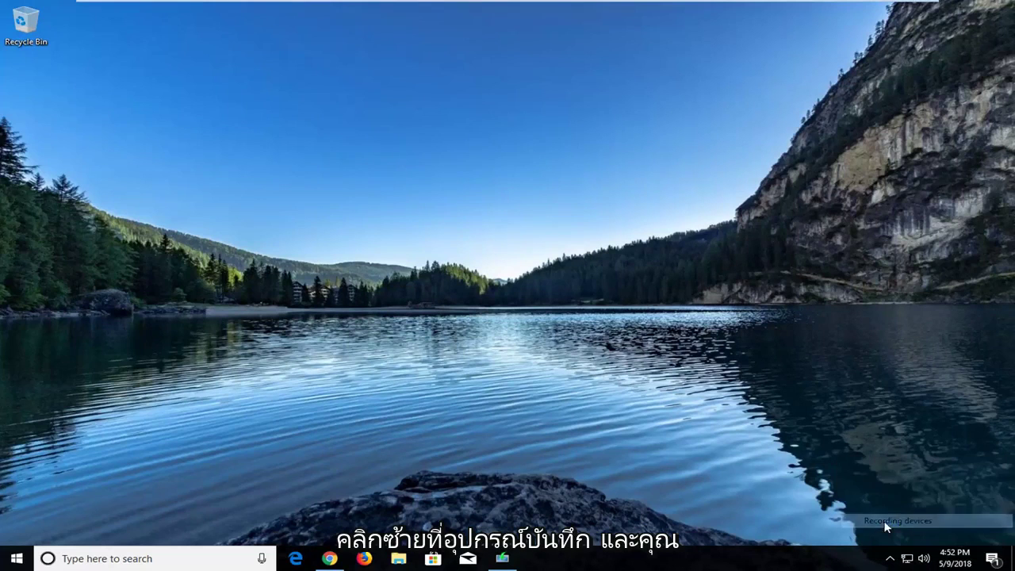
pyautogui.moveTo(225, 69); pyautogui.dragTo(394, 77)
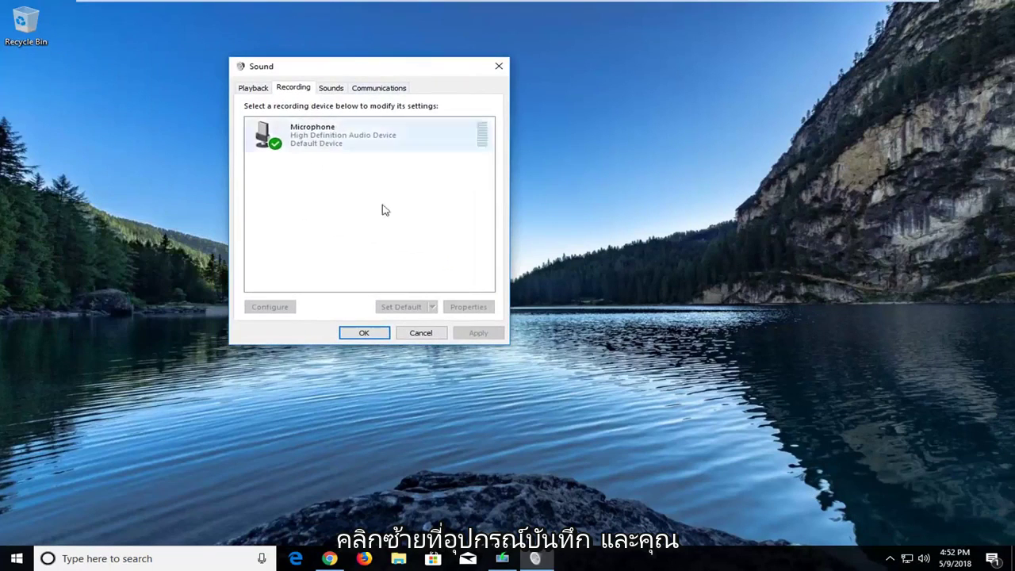
pyautogui.rightClick(387, 177)
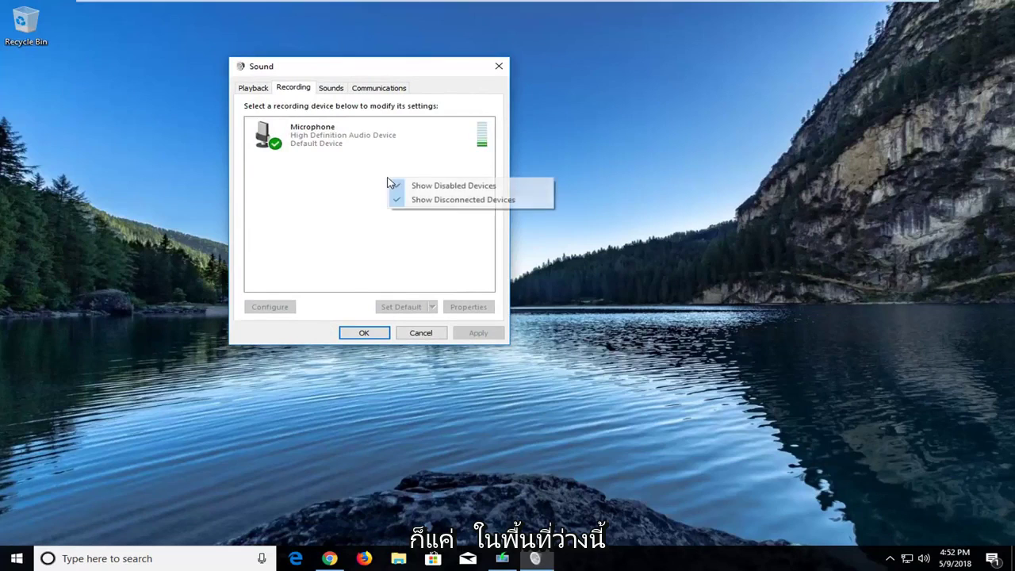
pyautogui.click(288, 199)
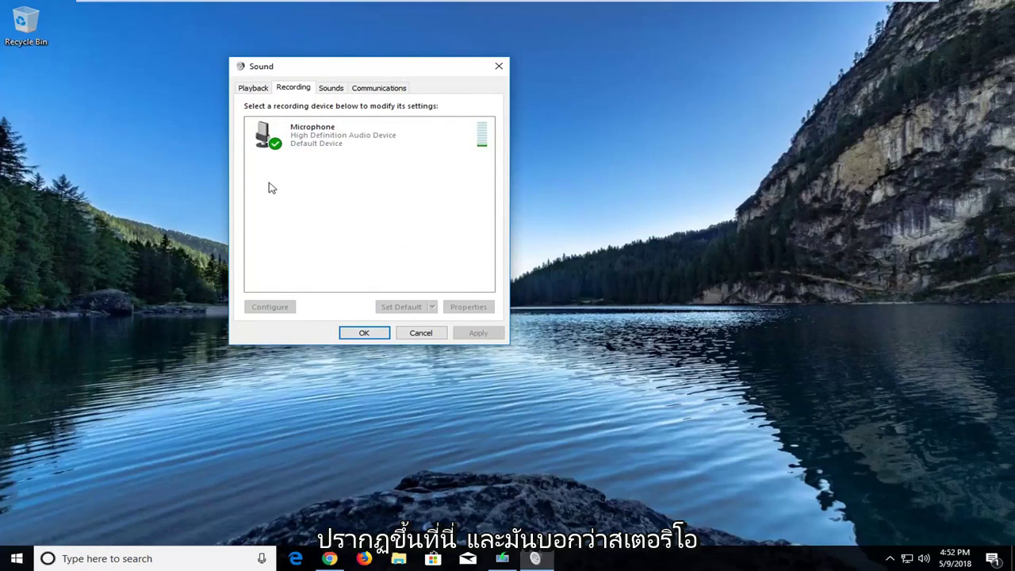
pyautogui.press('Down')
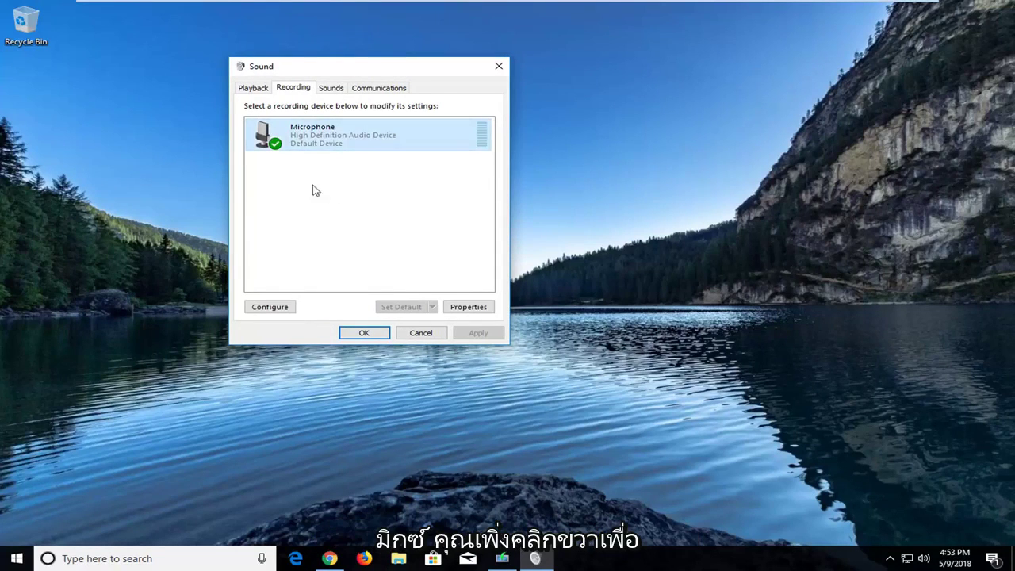
pyautogui.rightClick(308, 128)
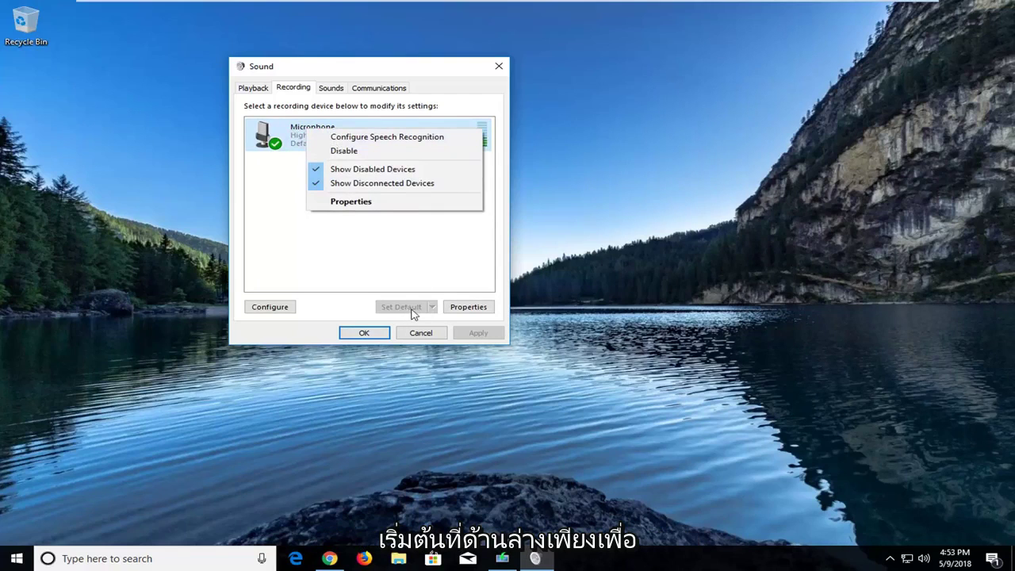
pyautogui.click(382, 268)
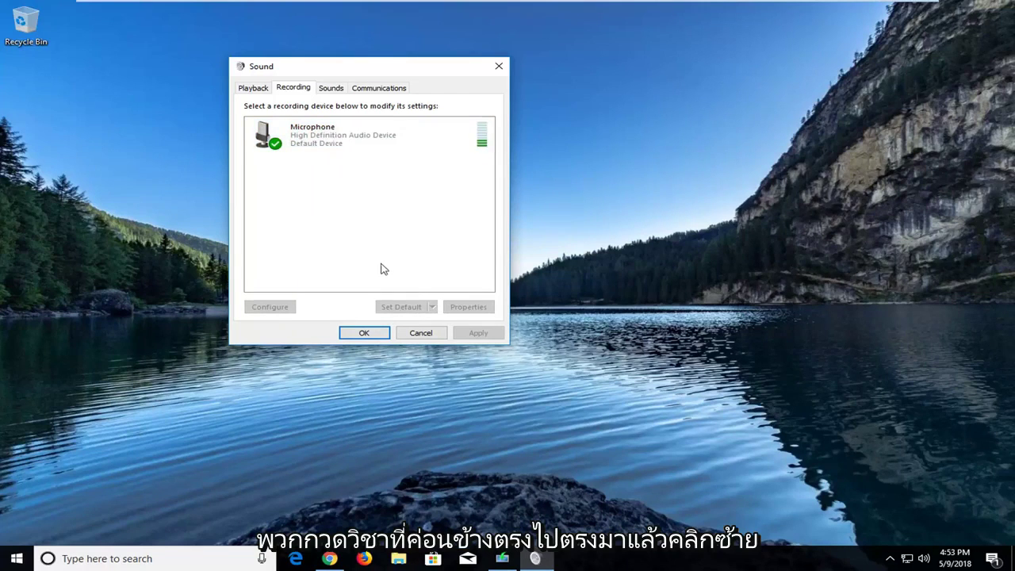
pyautogui.click(497, 72)
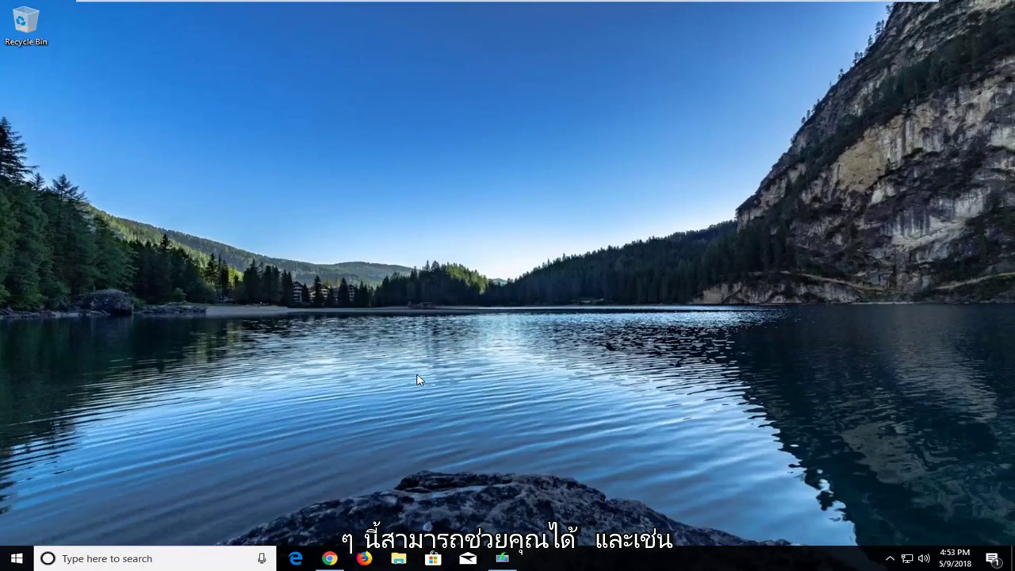